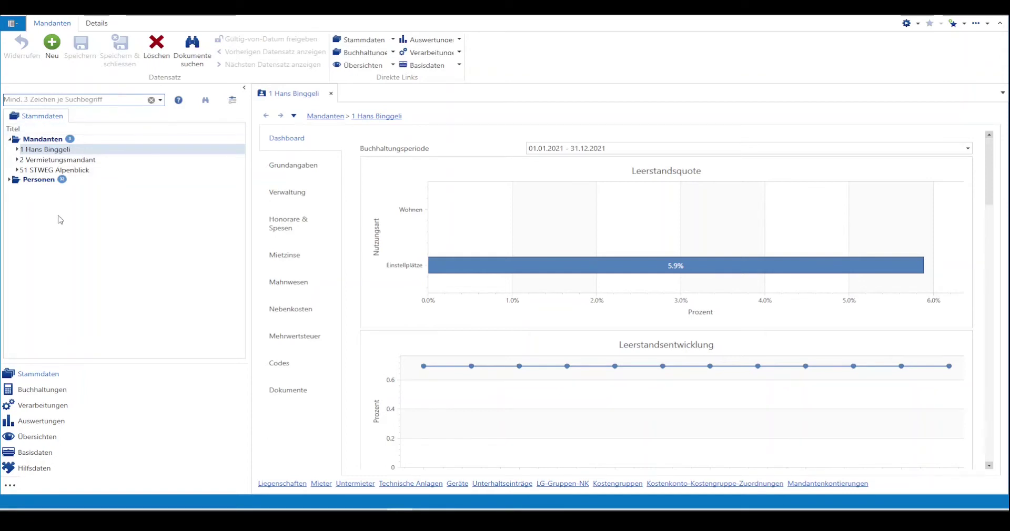
- Switch to the Buchhaltungen area and include Personen/Mieter, Mandanten/Liegenschaften/Objekten and Funktionen in the search options
click(59, 392)
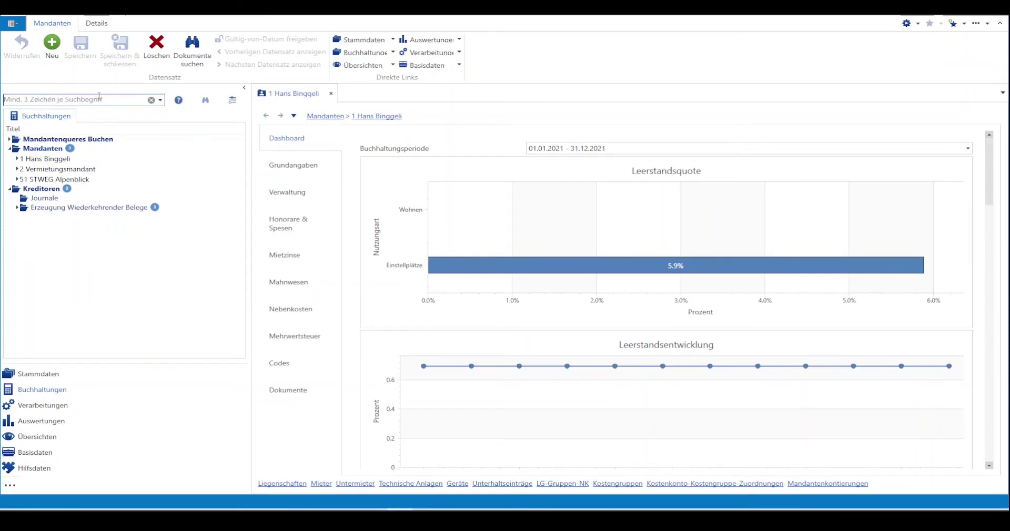
click(234, 101)
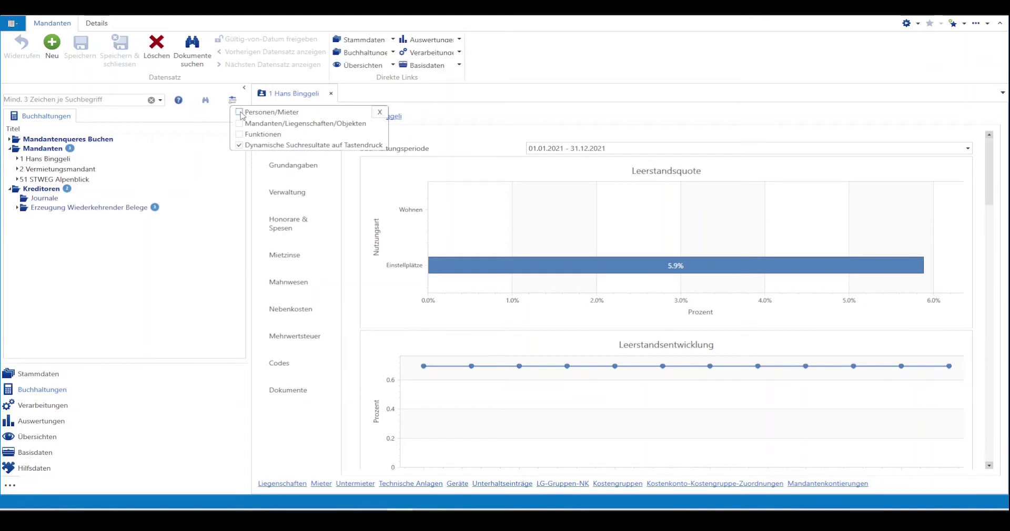
click(239, 113)
click(240, 125)
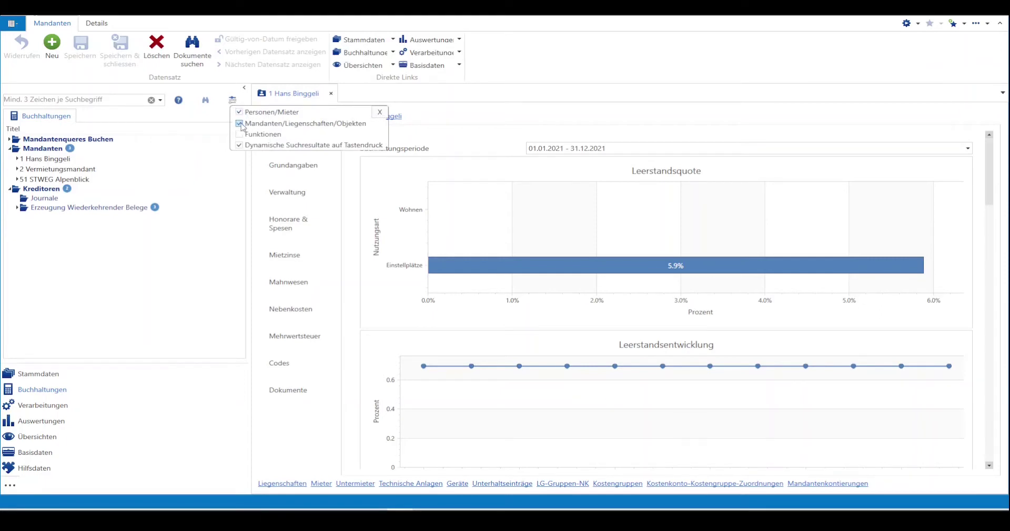
click(239, 134)
- Search for the tenant by surname, expand Personen, Mieter and Verhältnisse in the results, and open the first tenancy listed under Verhältnisse
click(105, 101)
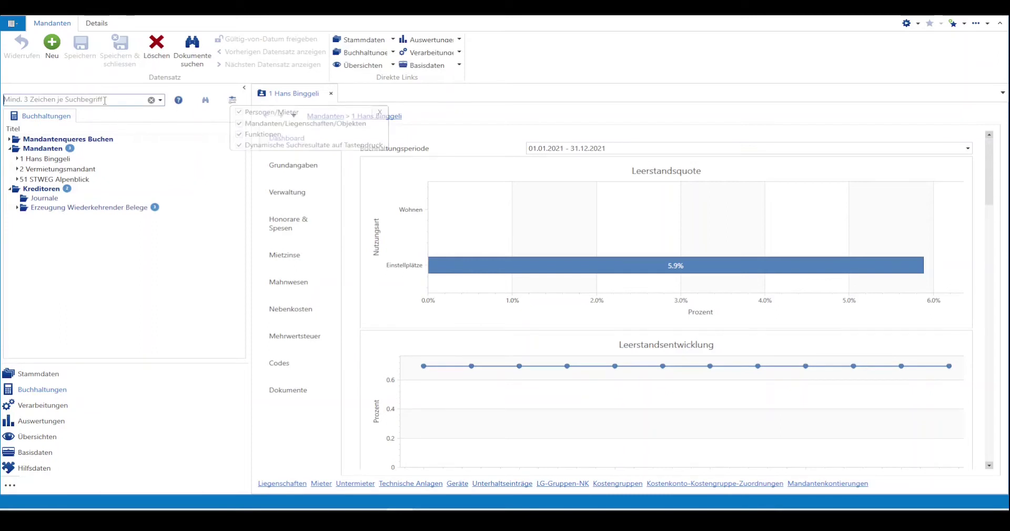
text(angst)
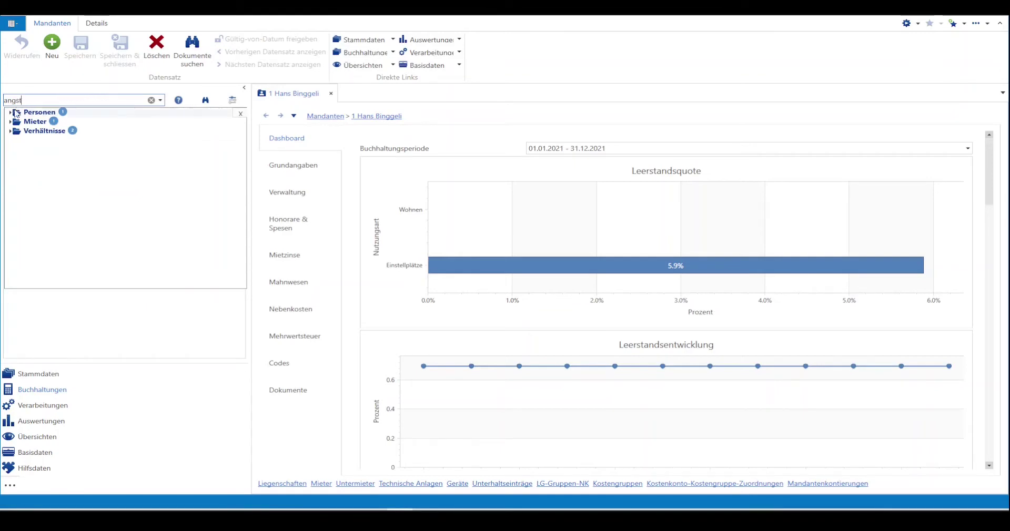
click(10, 112)
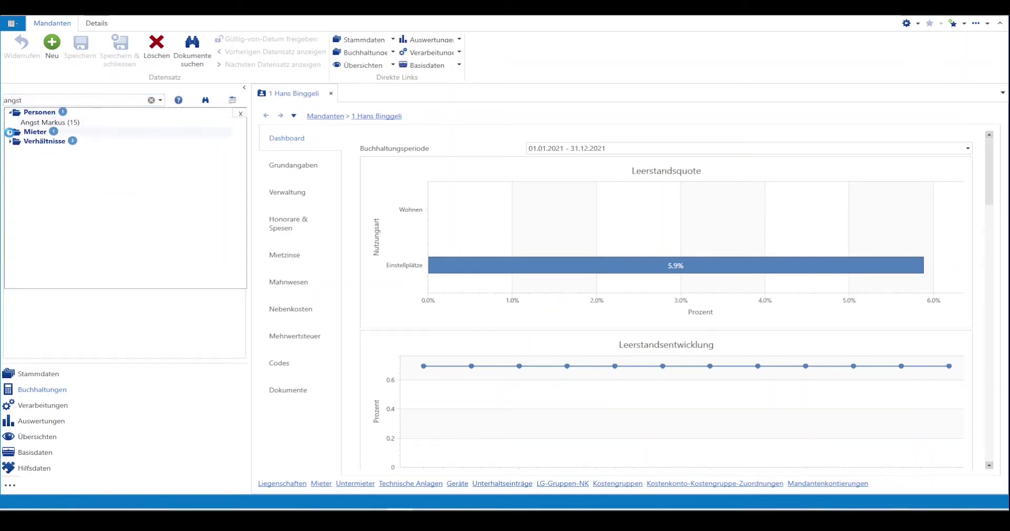
click(10, 131)
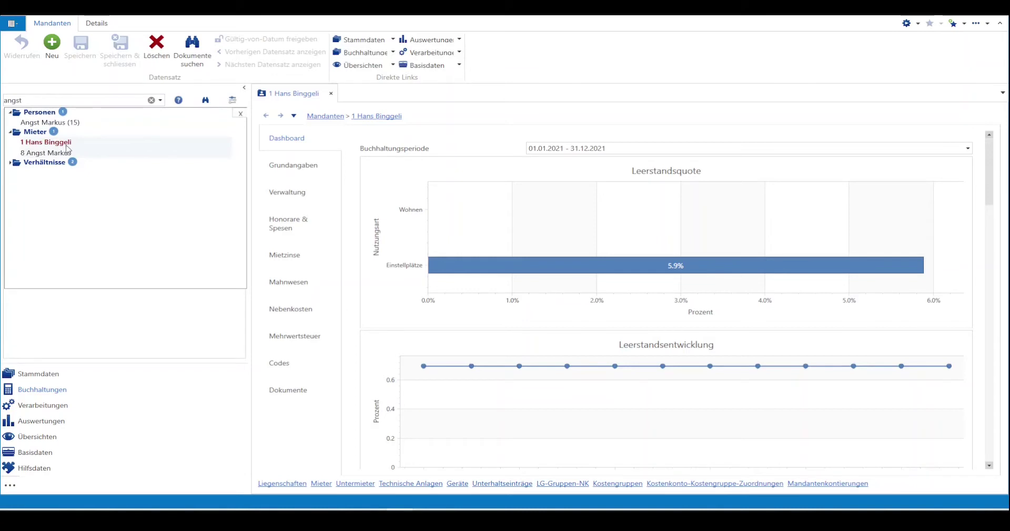
click(10, 162)
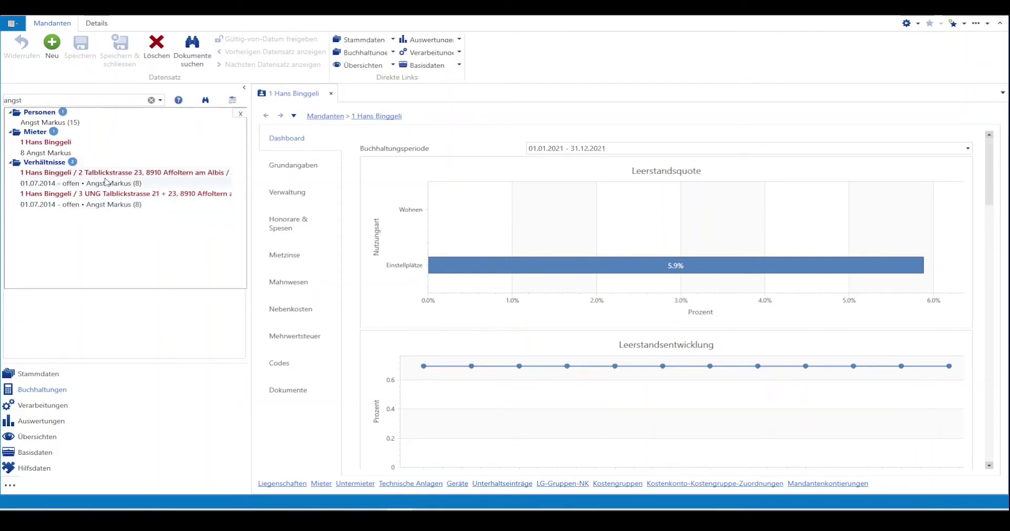
double_click(126, 173)
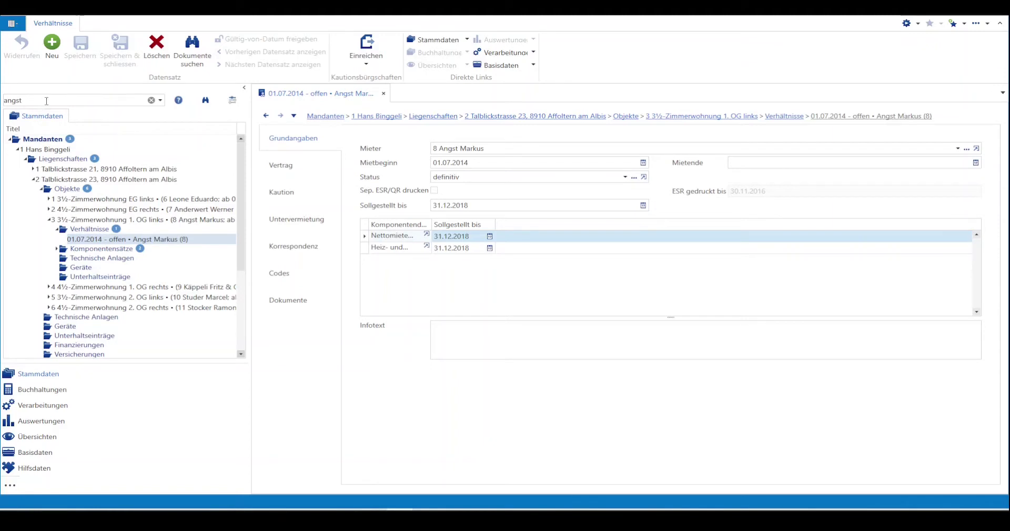
- Repeat the surname search and open the tenant's record from the Mieter results
key(Return)
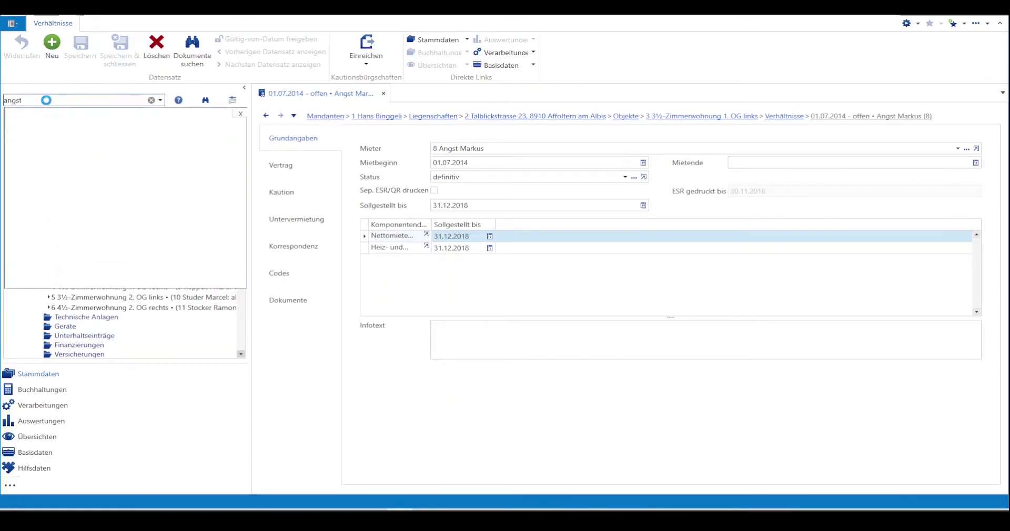
click(10, 122)
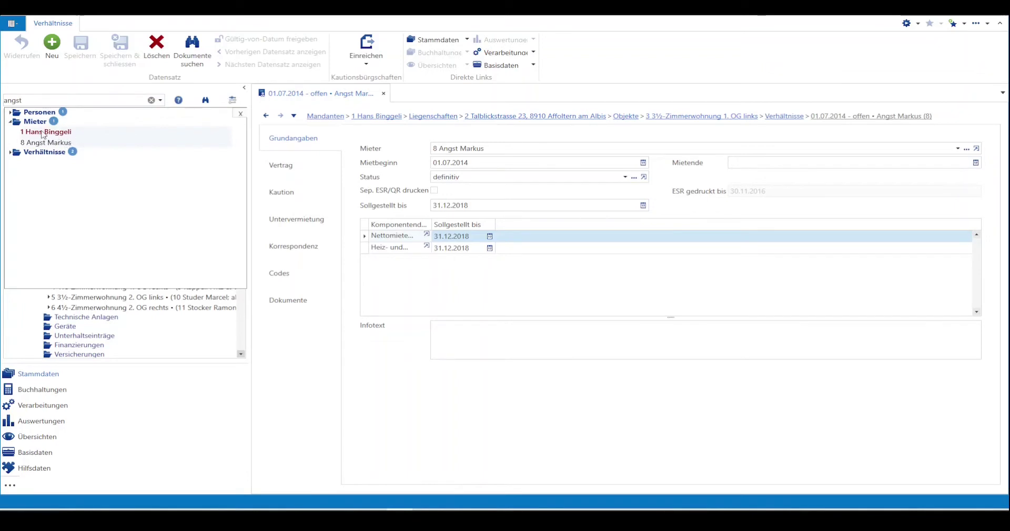
click(53, 137)
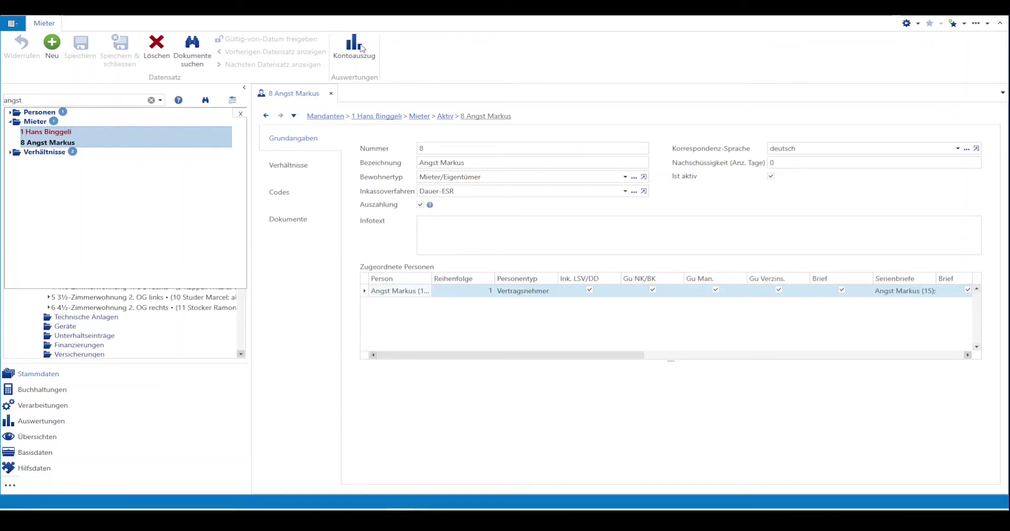
- Search for "konto" and open the Kontoauszüge function from the Auswertungen results
click(94, 101)
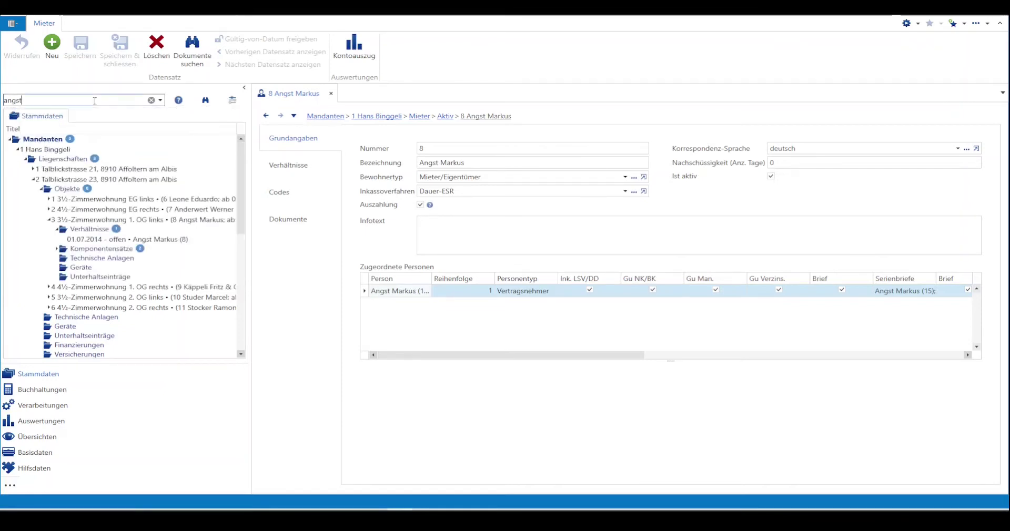
drag(32, 102, 2, 107)
text(konto)
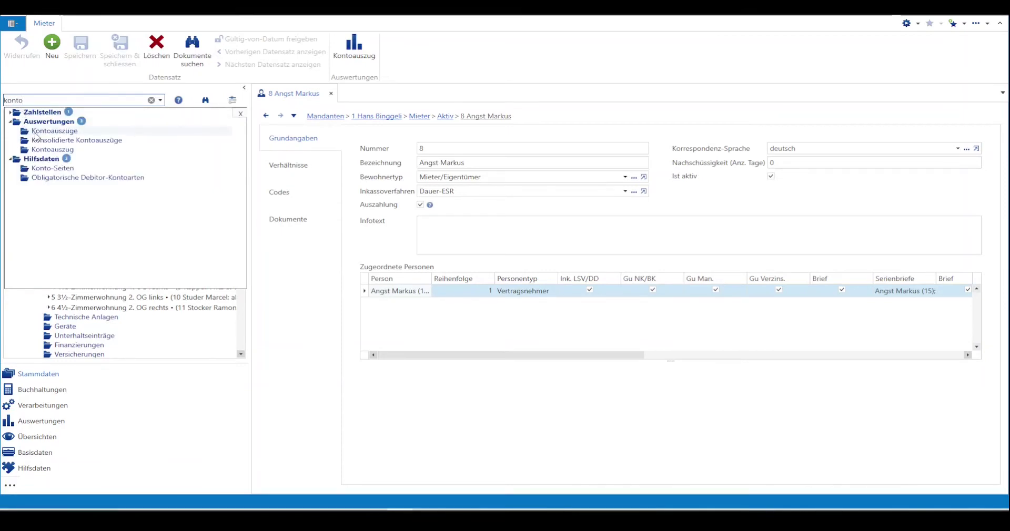
click(56, 131)
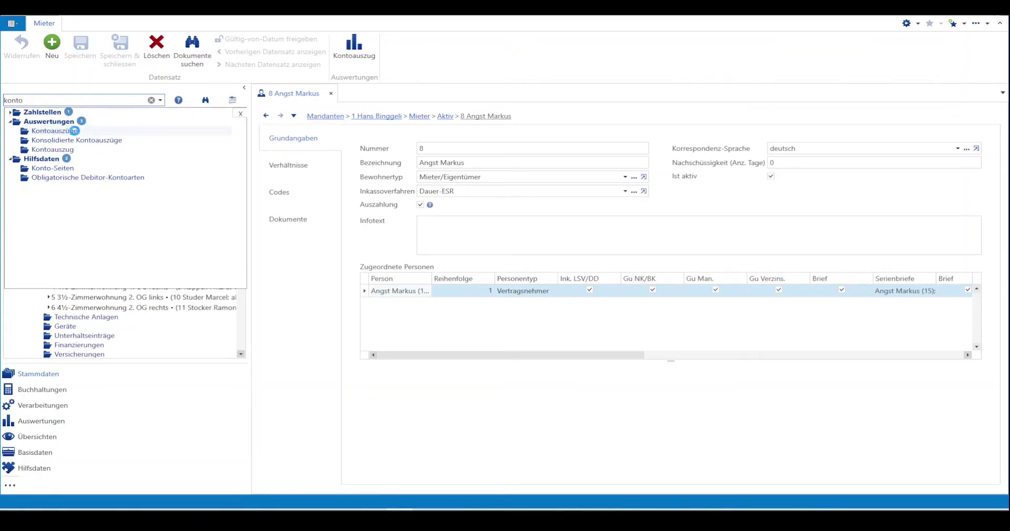
double_click(74, 131)
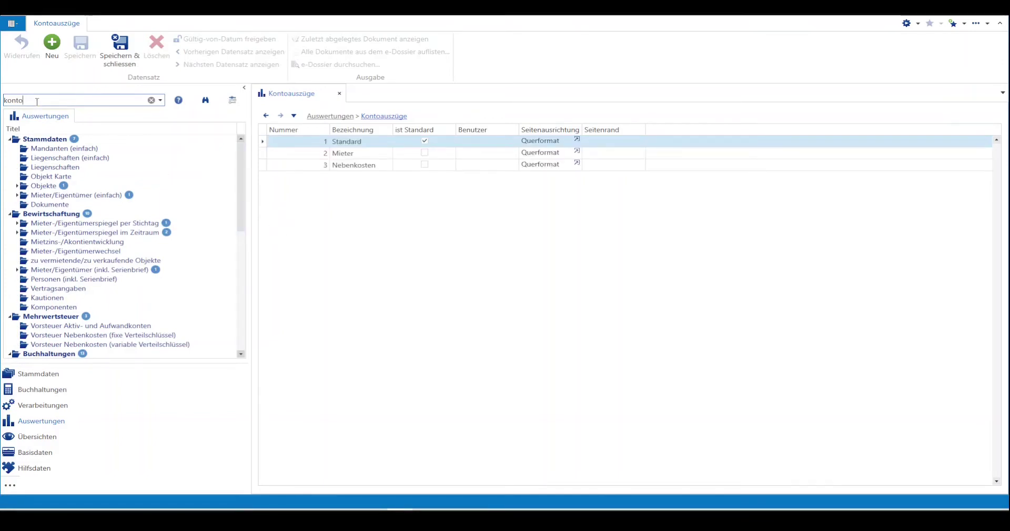
- Search for "soll" and open the Sollstellungen function from the Verarbeitungen results
drag(37, 101, 2, 101)
text(soll)
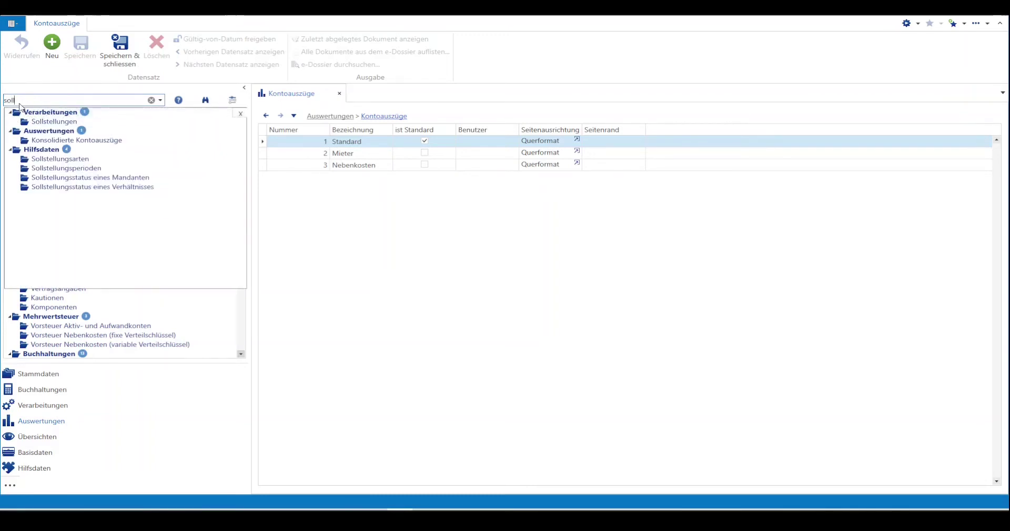
click(54, 121)
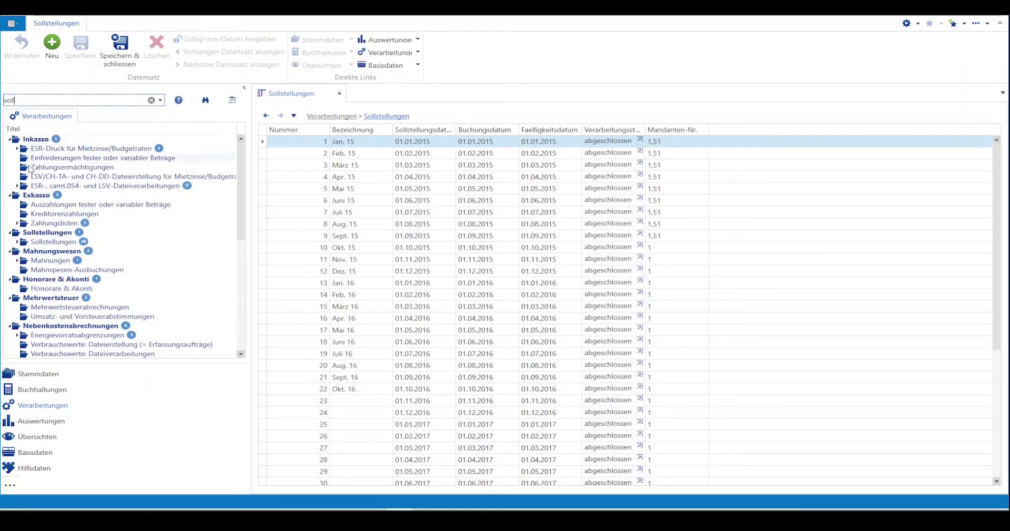
- Expand the Sollstellungen folder in the navigation tree and add it to the favourites under the name Sollstellungen
click(18, 242)
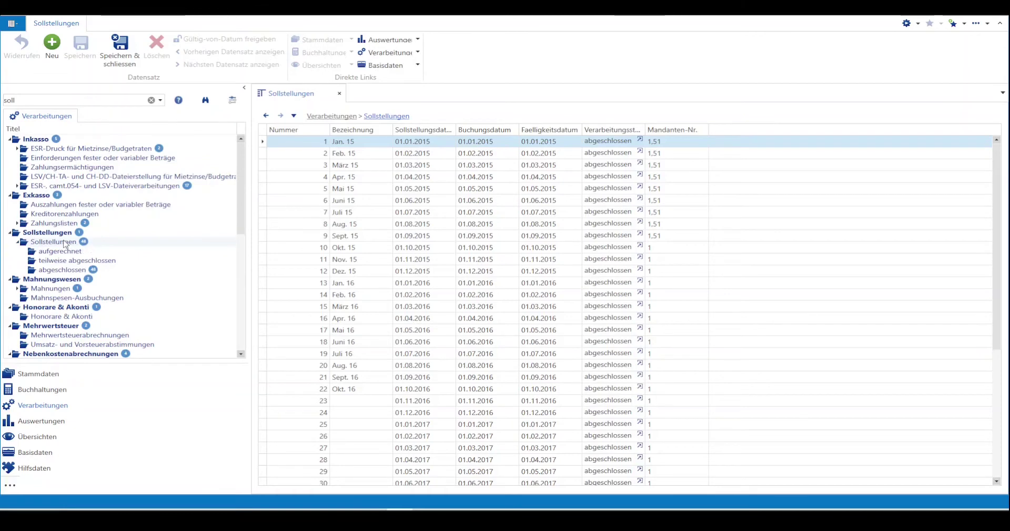
right_click(55, 245)
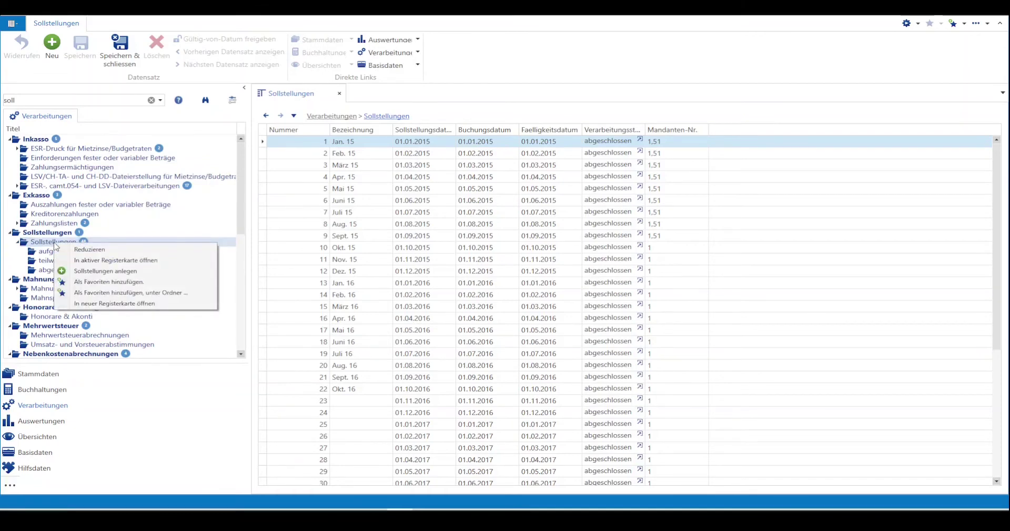
click(109, 283)
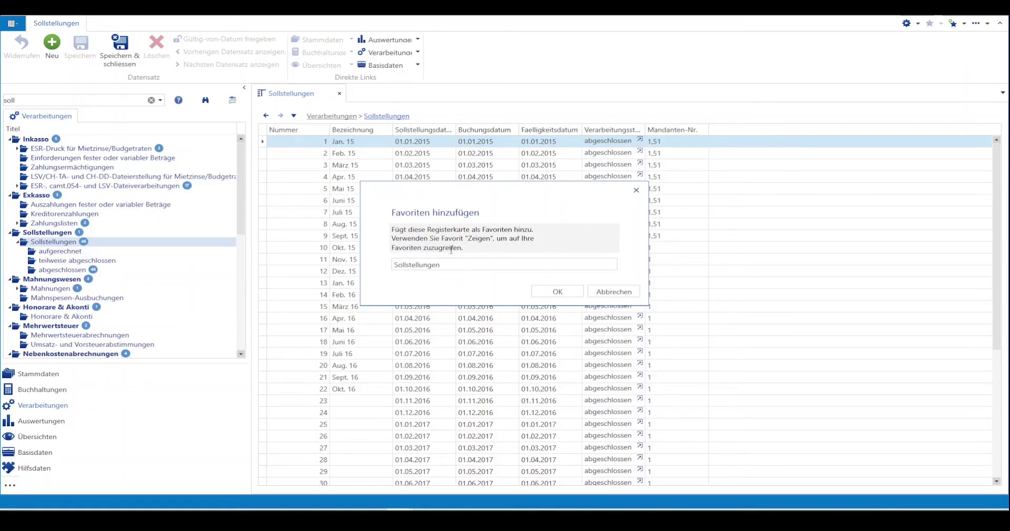
drag(476, 269, 373, 272)
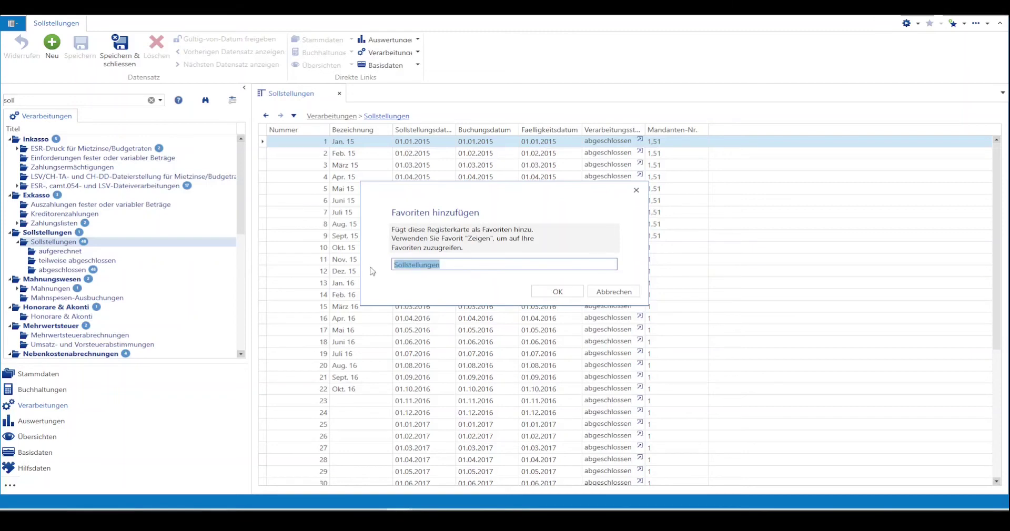
click(540, 292)
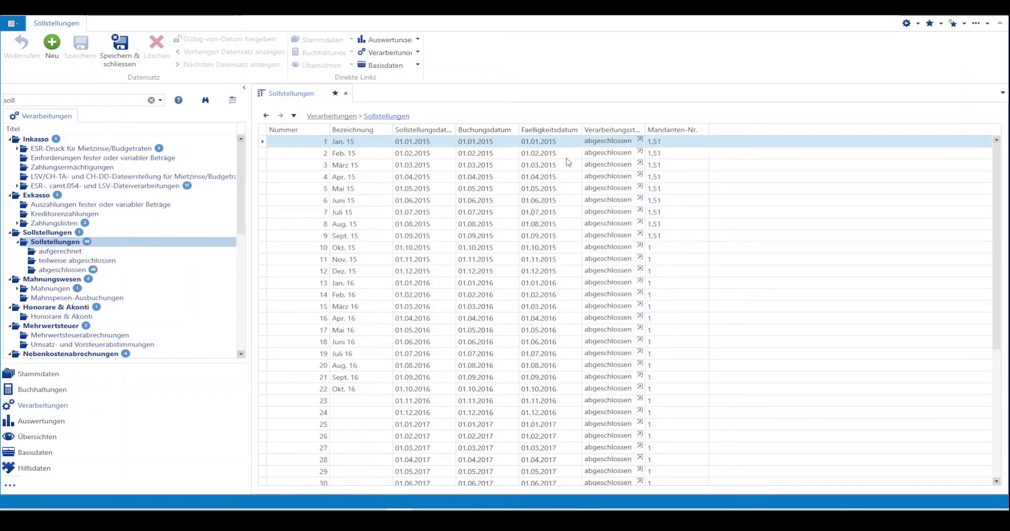
- Review the saved favourites in the Favoriten verwalten window and close it
click(935, 25)
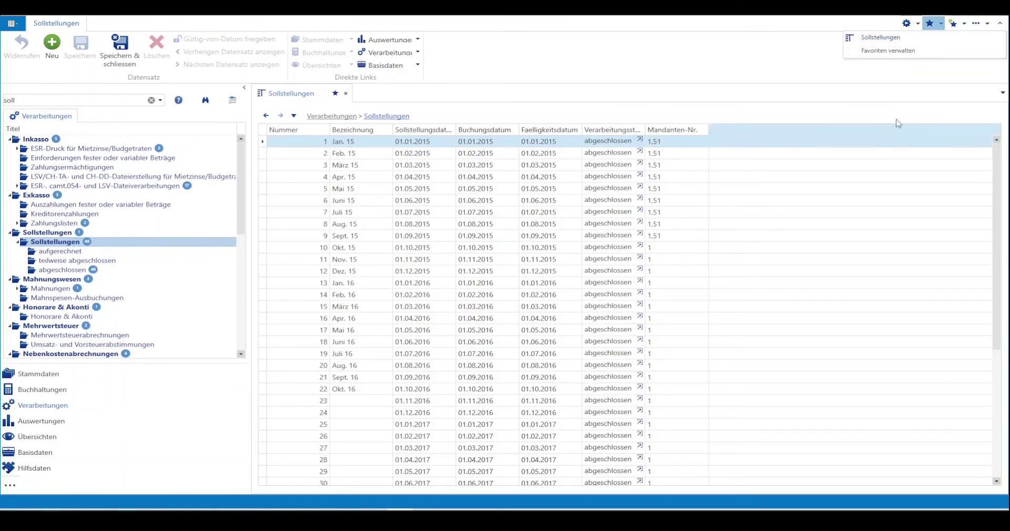
click(884, 52)
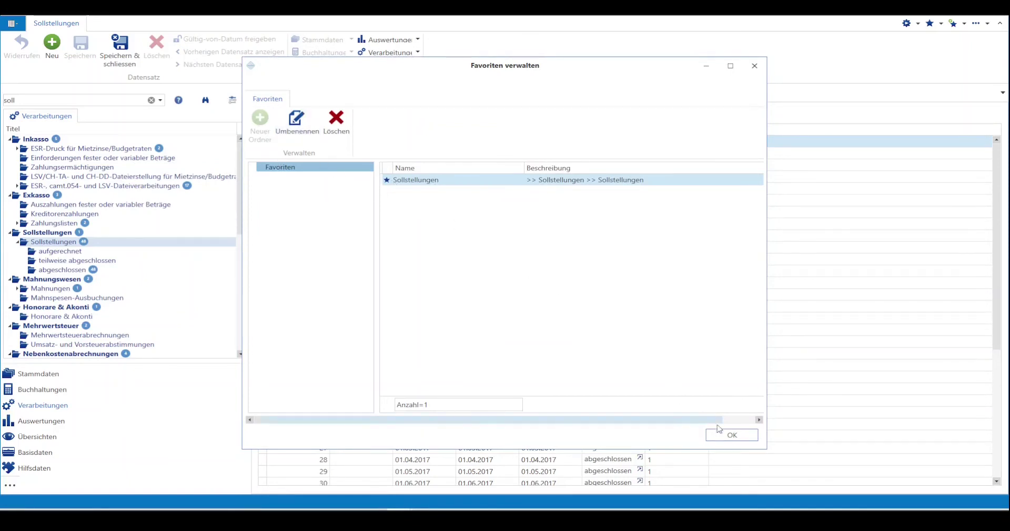
click(728, 436)
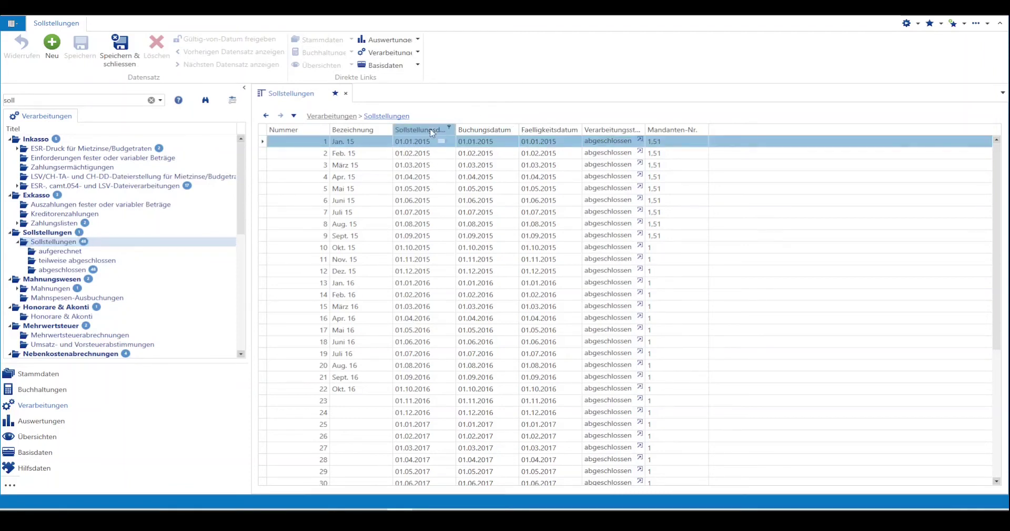
- Sort the Sollstellungen list by Sollstellungsdatum in descending order and check both ends of the list
click(432, 133)
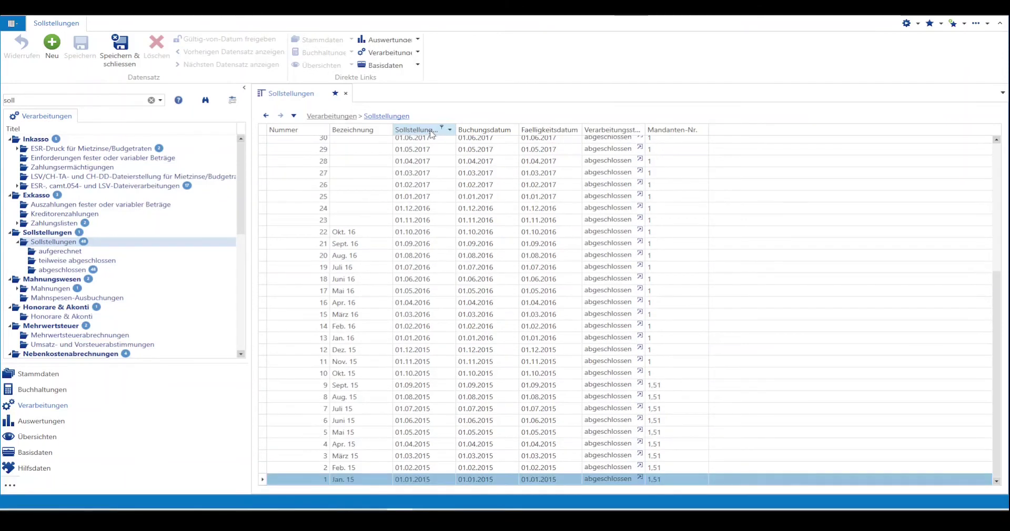
scroll(431, 132, up, 6)
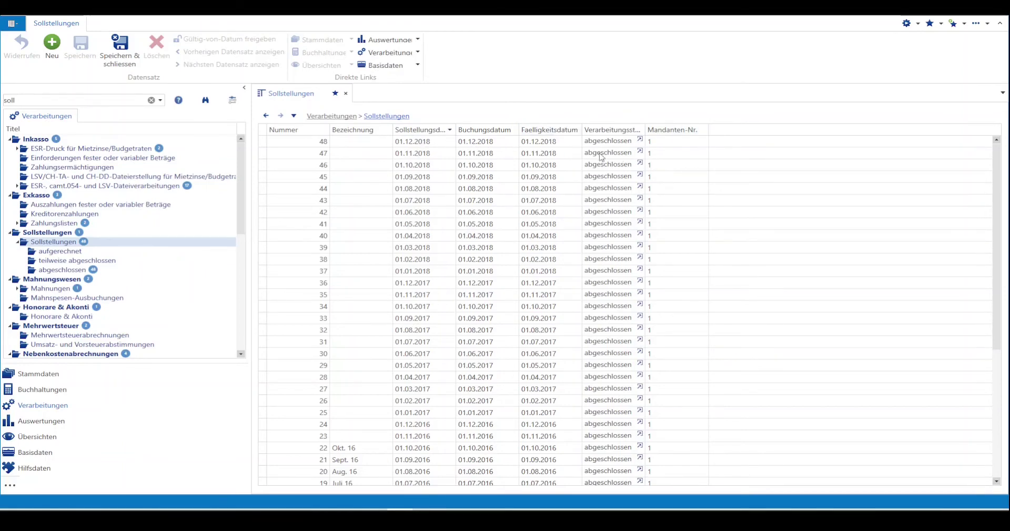
key(ctrl+End)
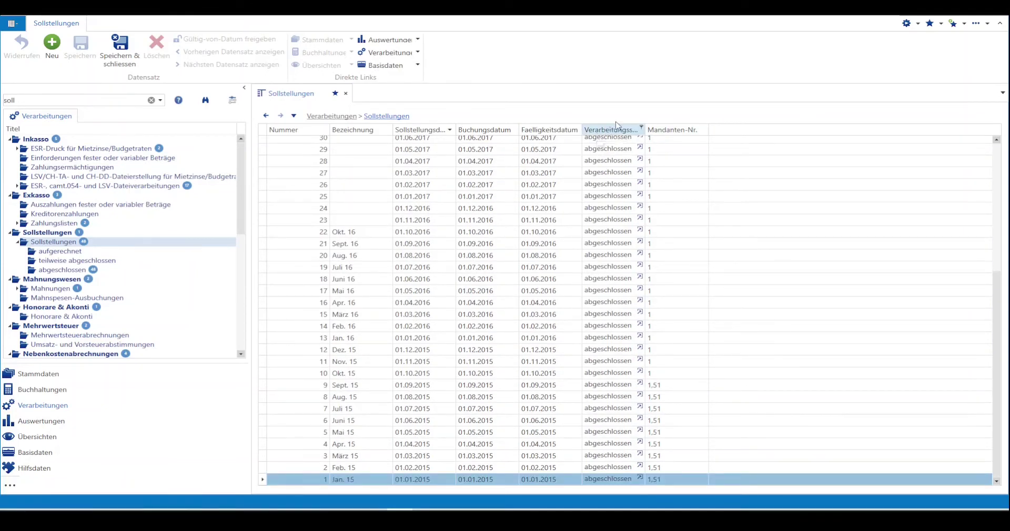
- Group the Sollstellungen list by Mandanten-Nr., expanding and collapsing the groups 1 and 1,51 to review their entries
right_click(679, 130)
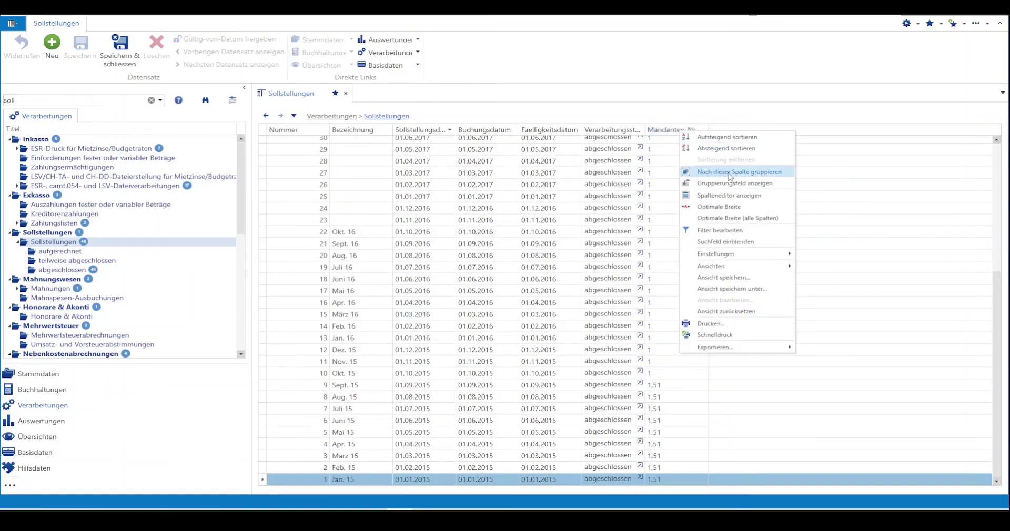
click(756, 175)
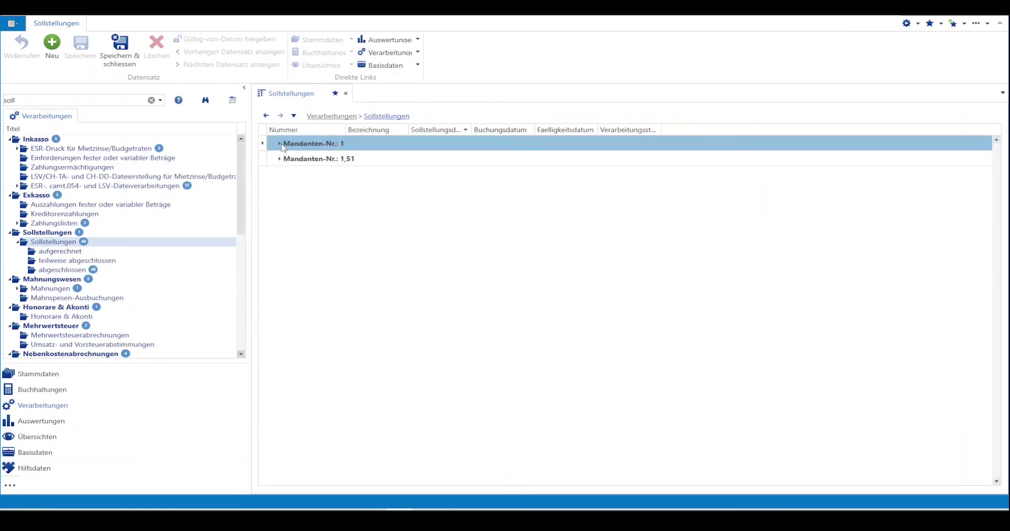
click(283, 146)
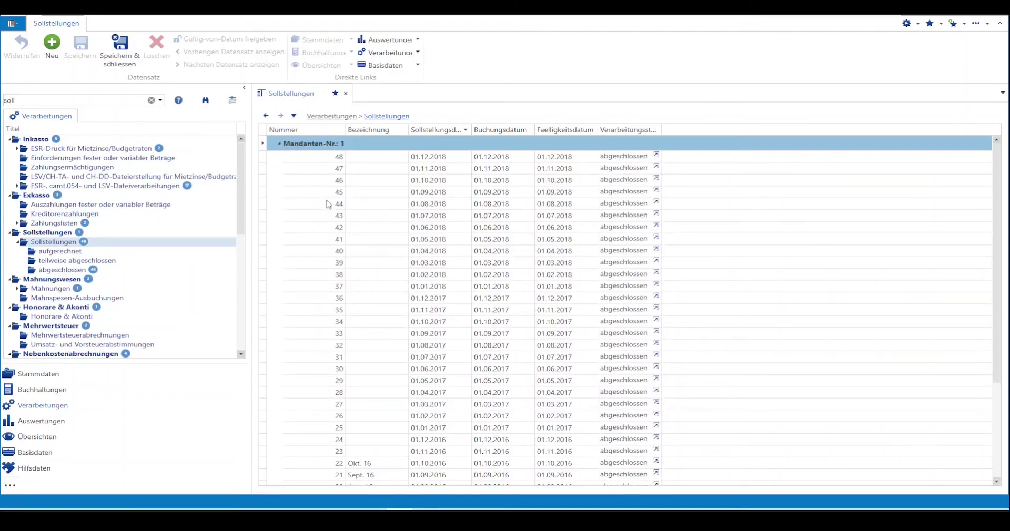
click(281, 145)
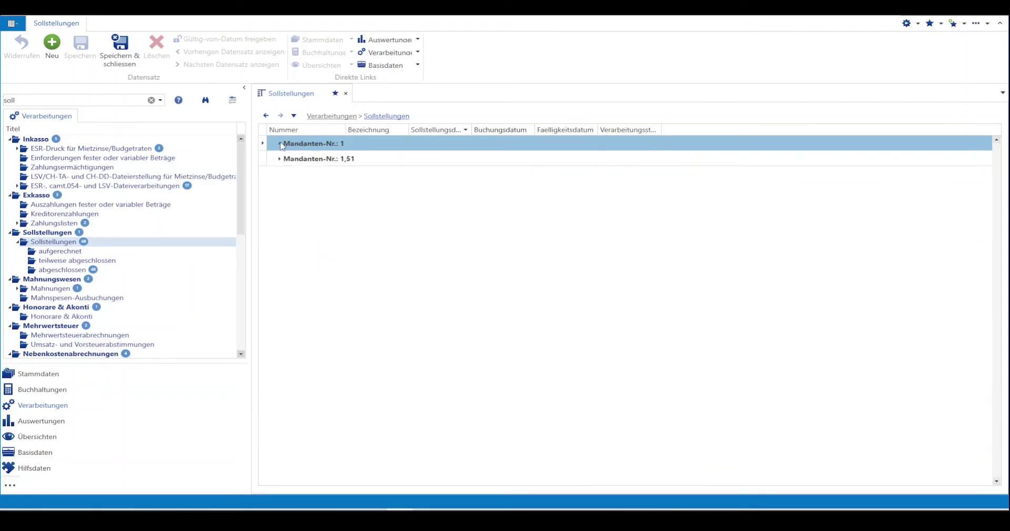
click(283, 159)
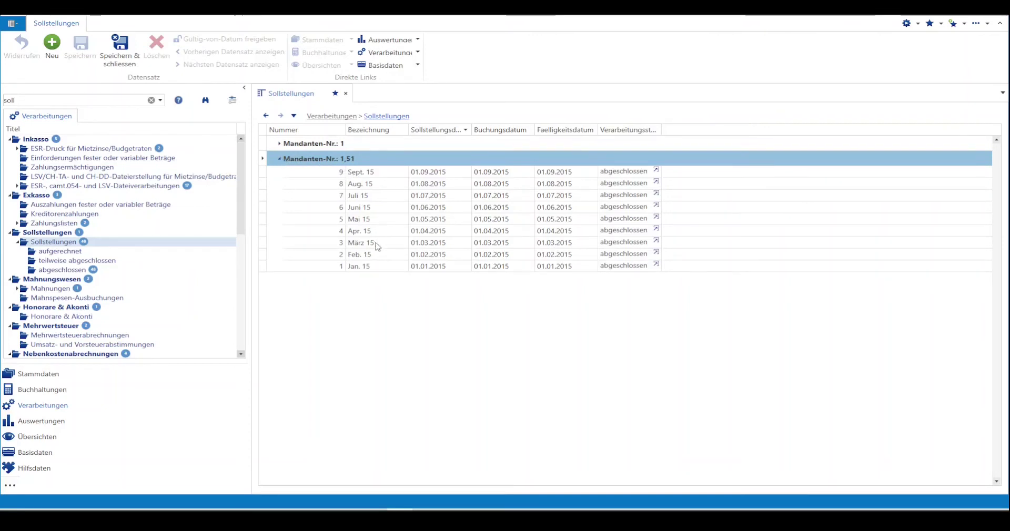
click(287, 163)
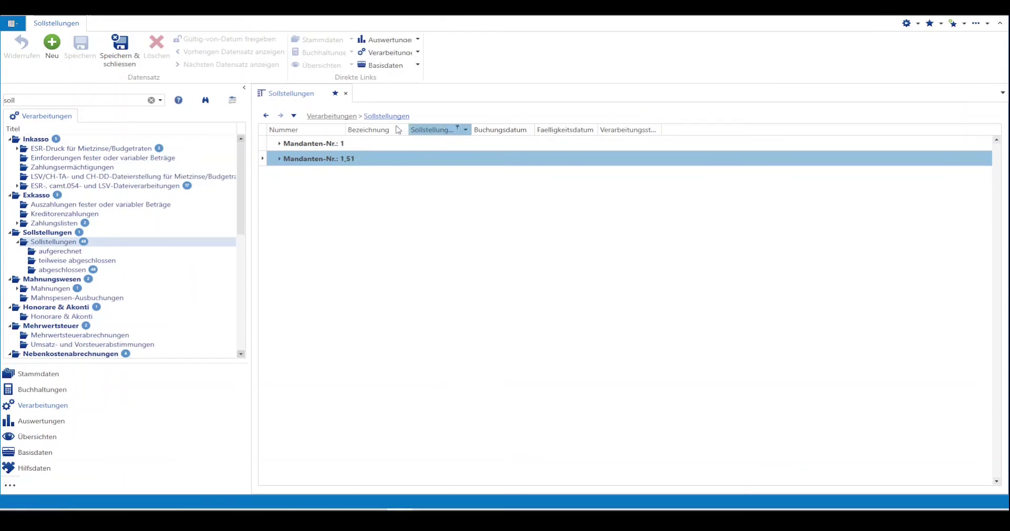
- Remove the Nummer column from the Sollstellungen list and move the Bezeichnung column directly after Faelligkeitsdatum
drag(295, 138, 445, 103)
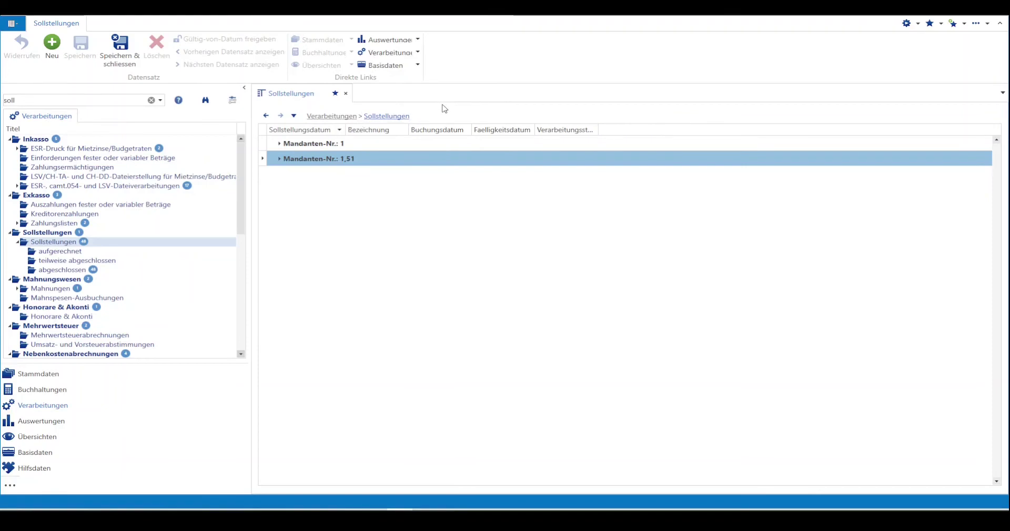
click(366, 131)
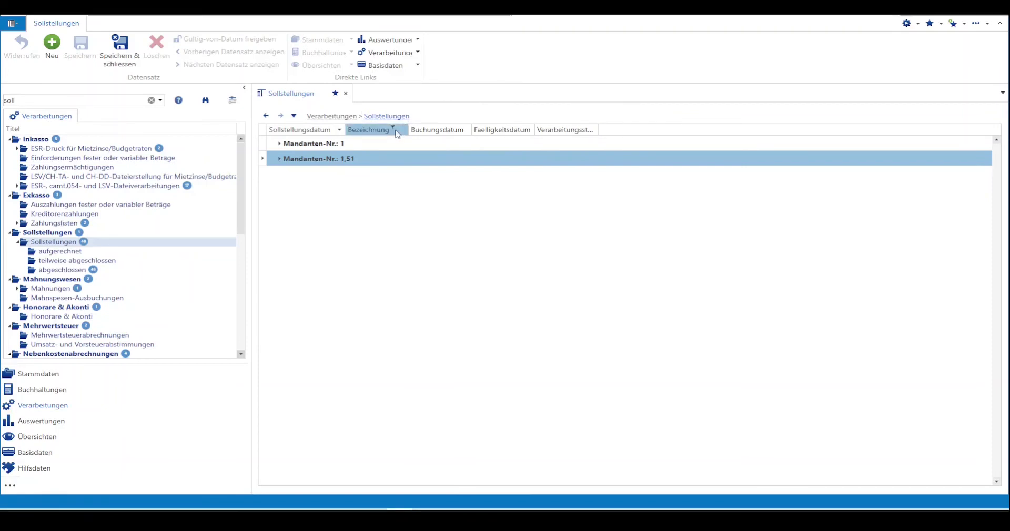
drag(366, 132, 505, 135)
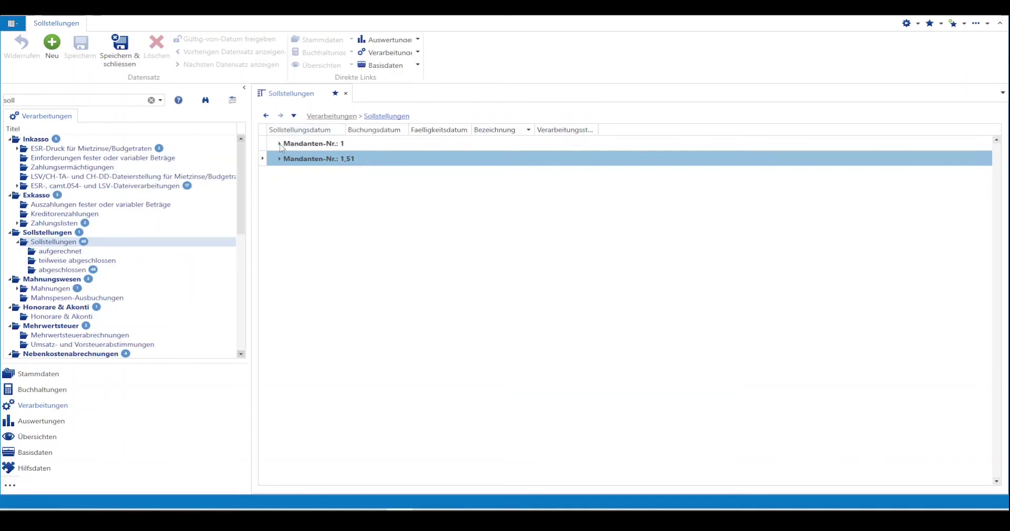
- Reset the Sollstellungen list view to its default layout and confirm the reset
right_click(501, 132)
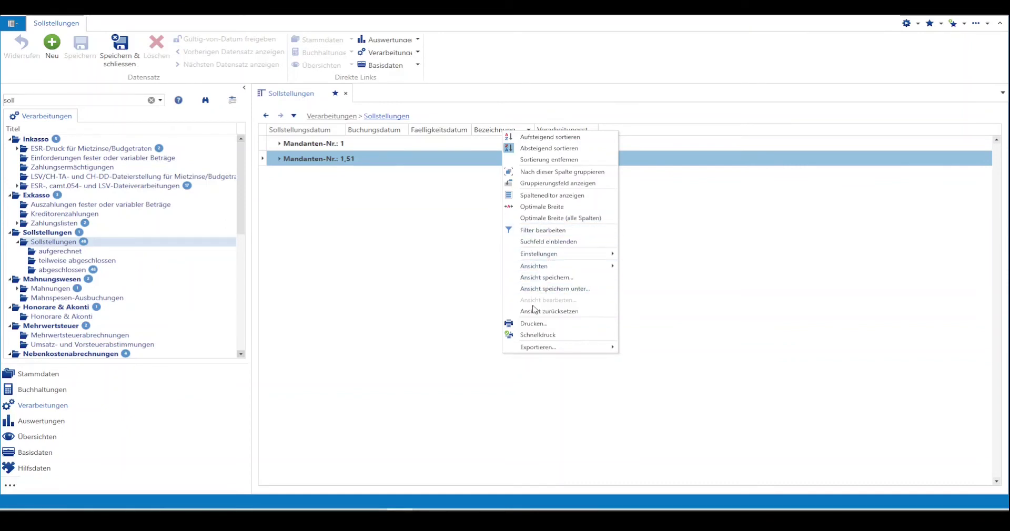
click(561, 314)
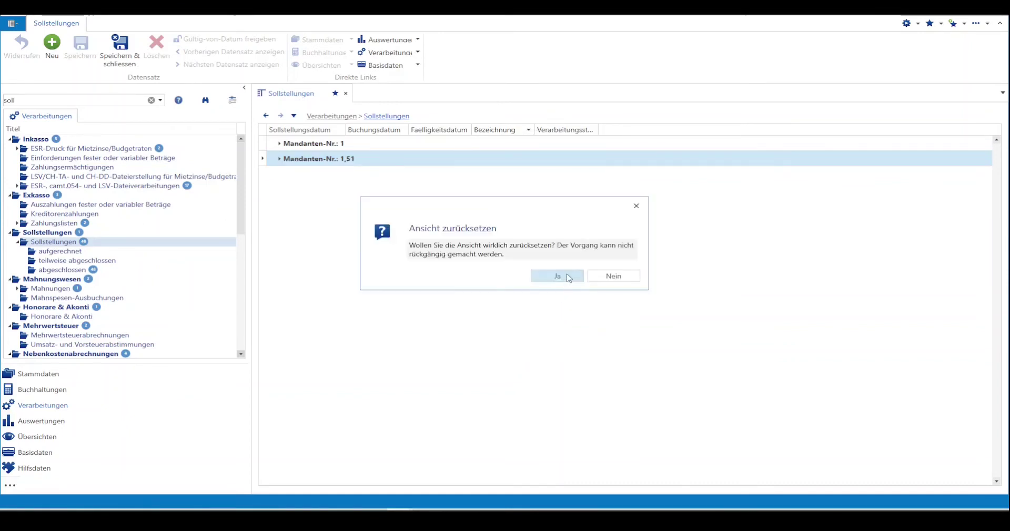
click(559, 277)
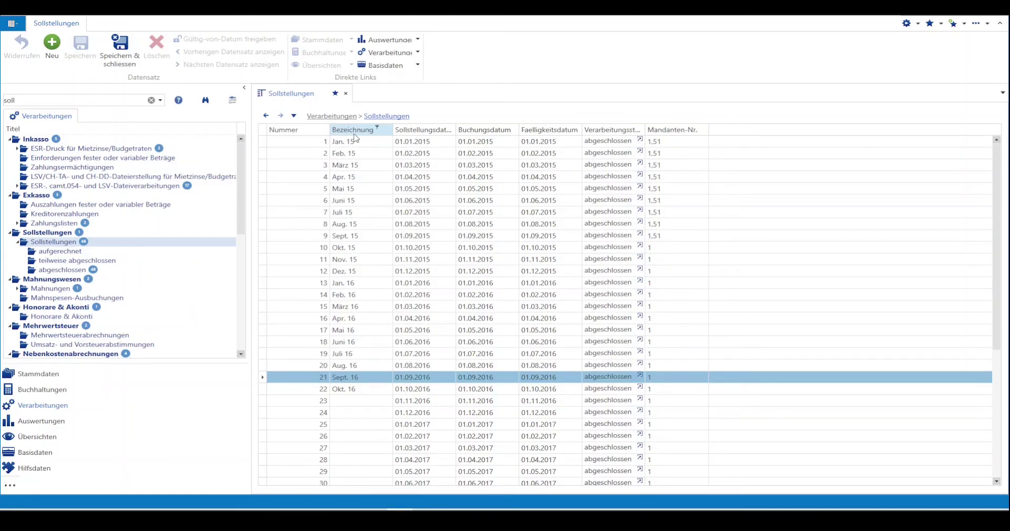
- Show the search field for the Sollstellungen list
right_click(475, 133)
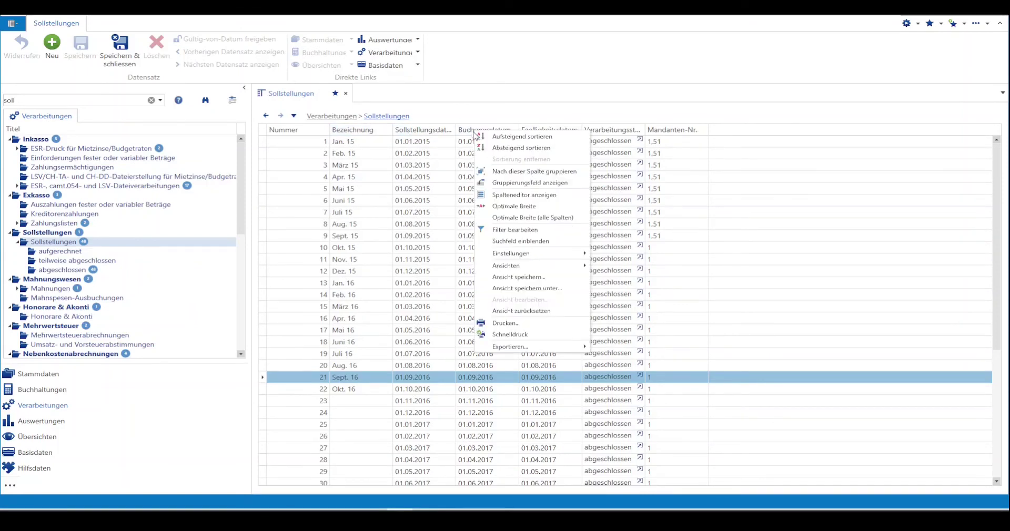
click(503, 119)
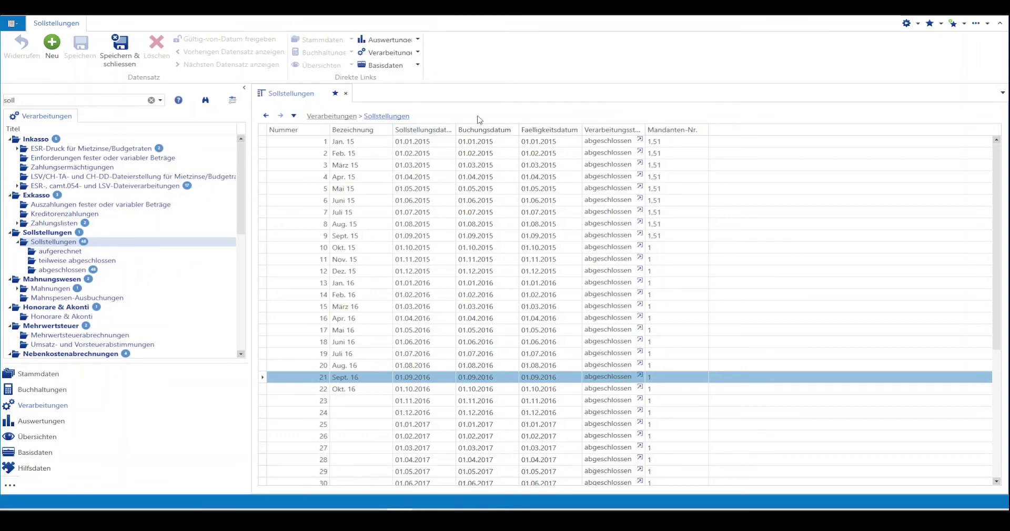
right_click(487, 131)
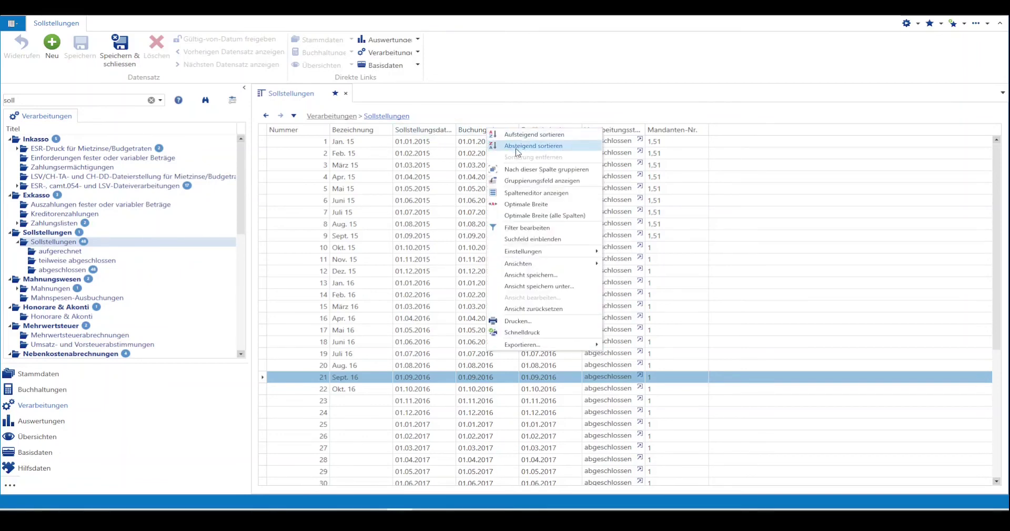
click(536, 239)
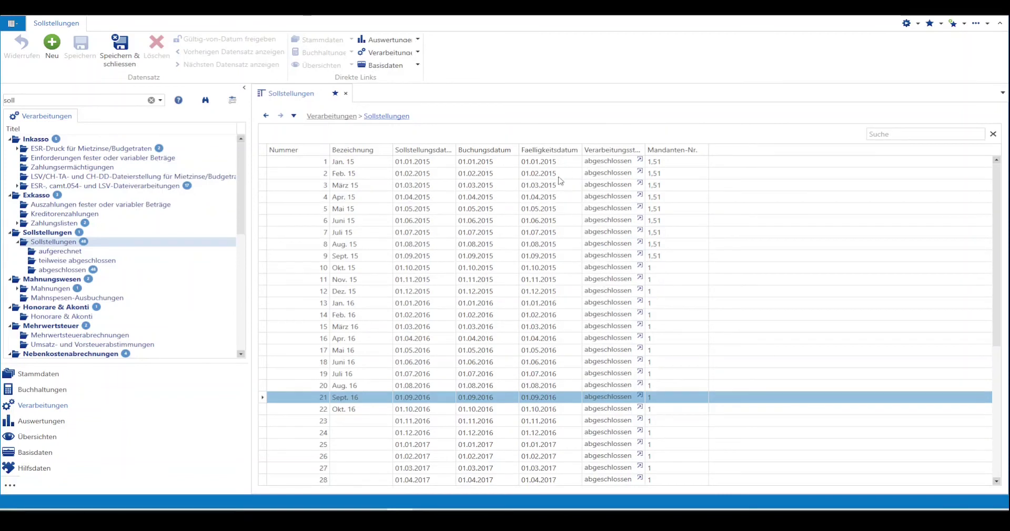
- Search the Sollstellungen list for 01.08.2018 and clear the search term
click(889, 134)
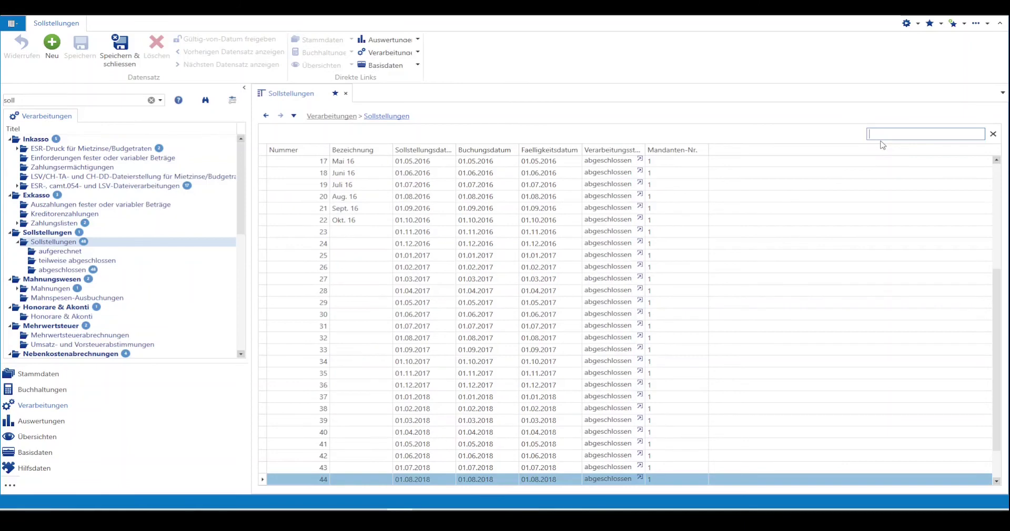
text(01.0)
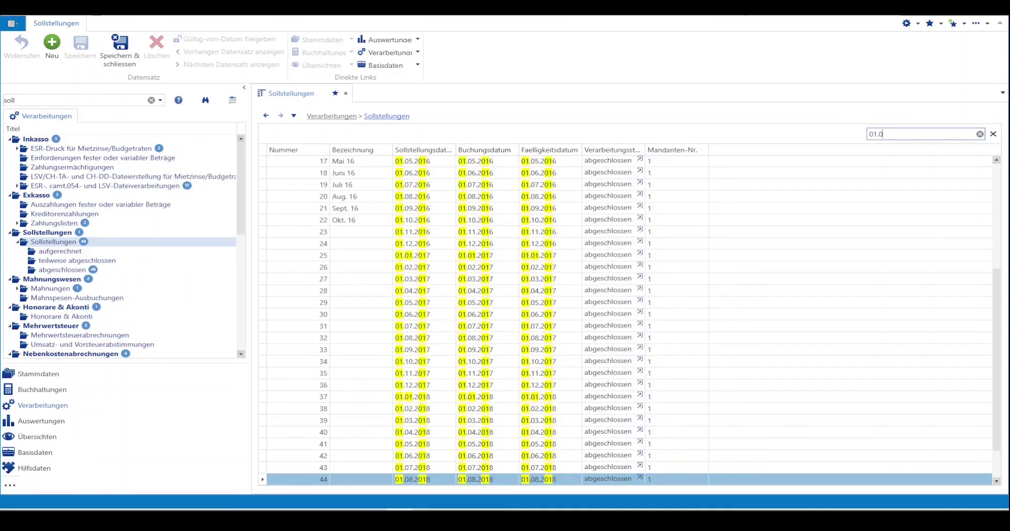
text(8.2018)
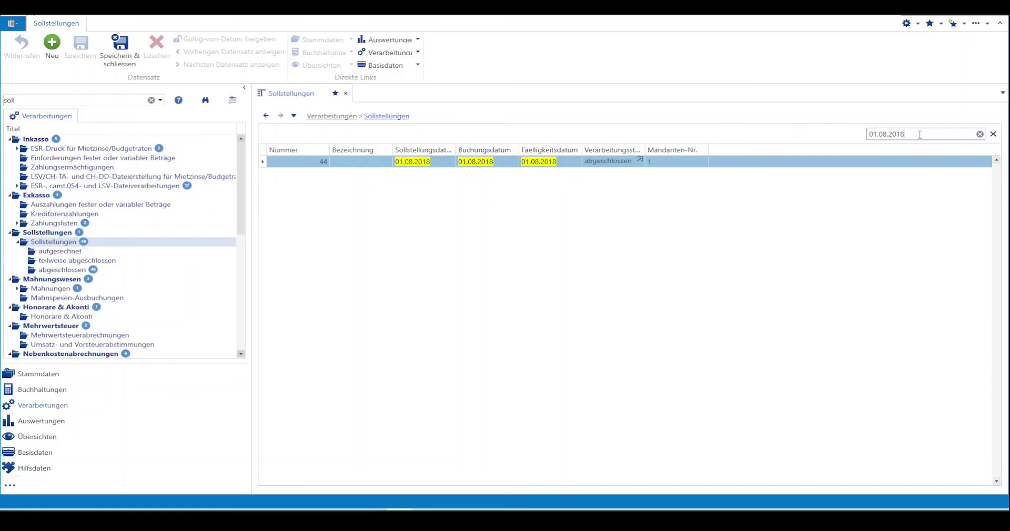
drag(885, 136, 847, 137)
key(BackSpace)
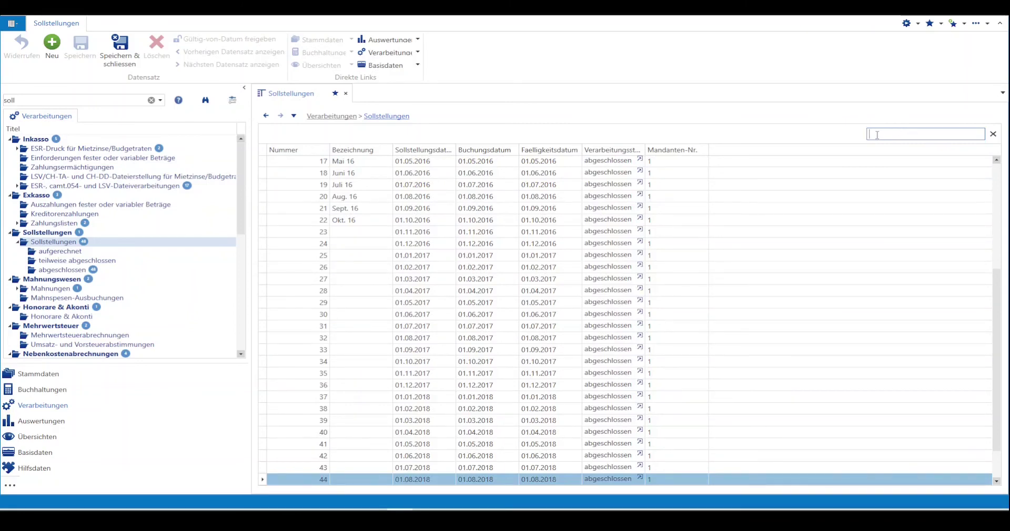
- Start the Buchung erfassen assistant for the first listed Mandant and check its Buchhaltungsperiode and existing journals
click(904, 24)
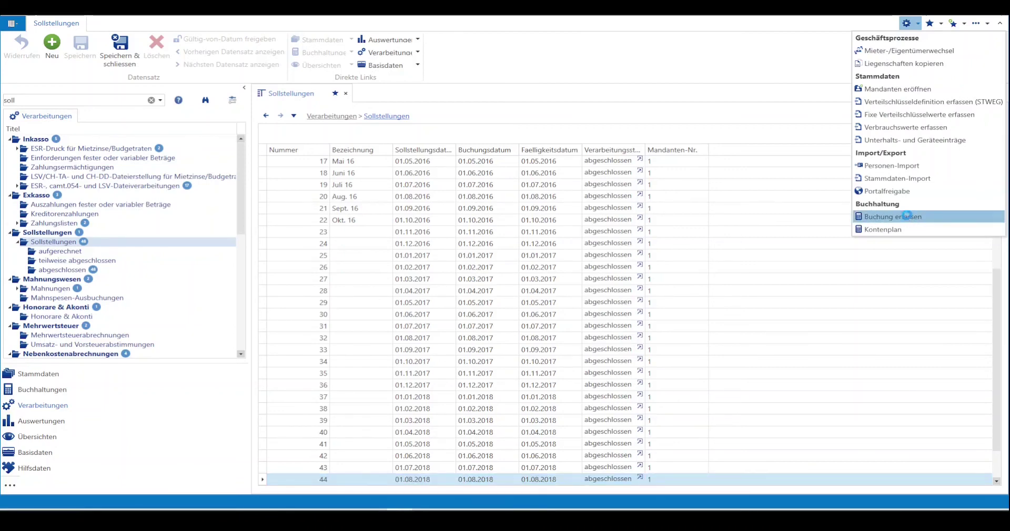
click(907, 217)
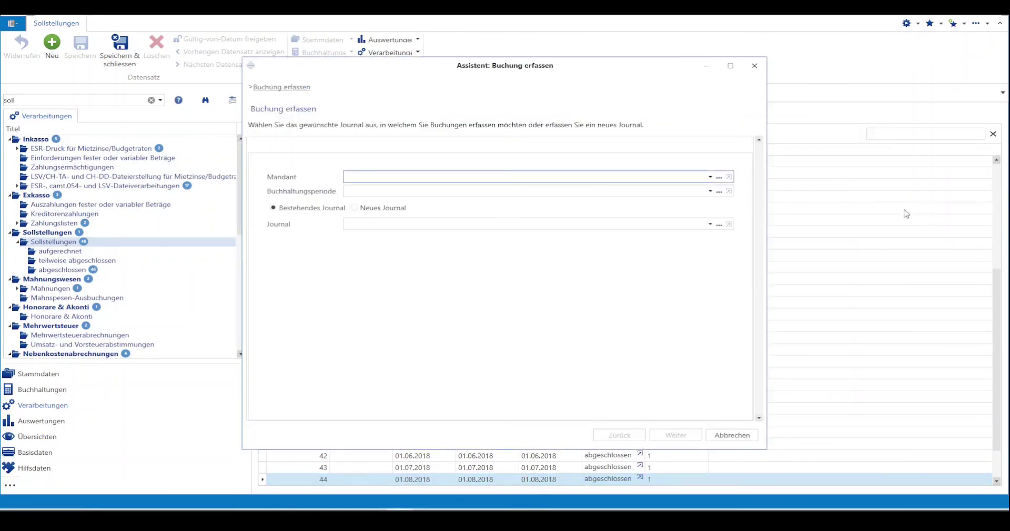
click(710, 178)
click(640, 202)
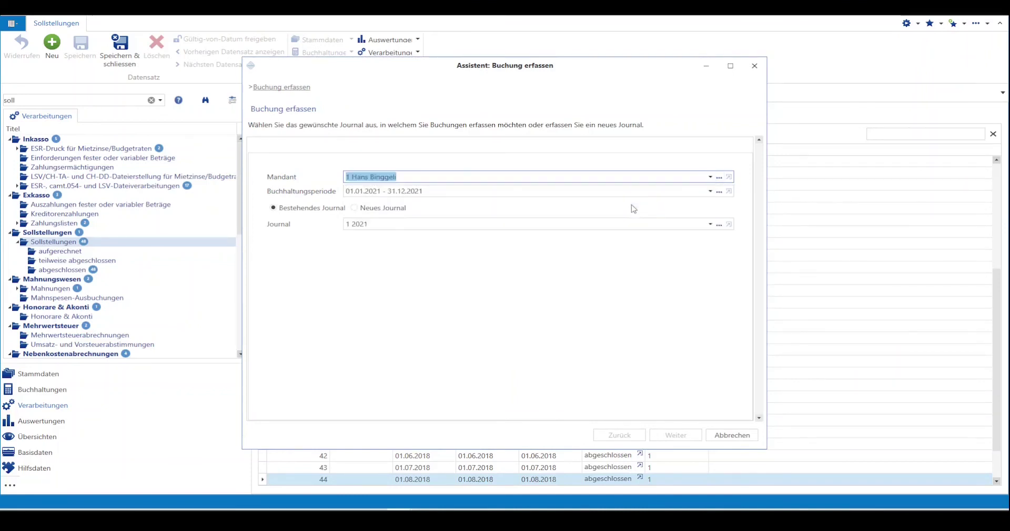
click(444, 190)
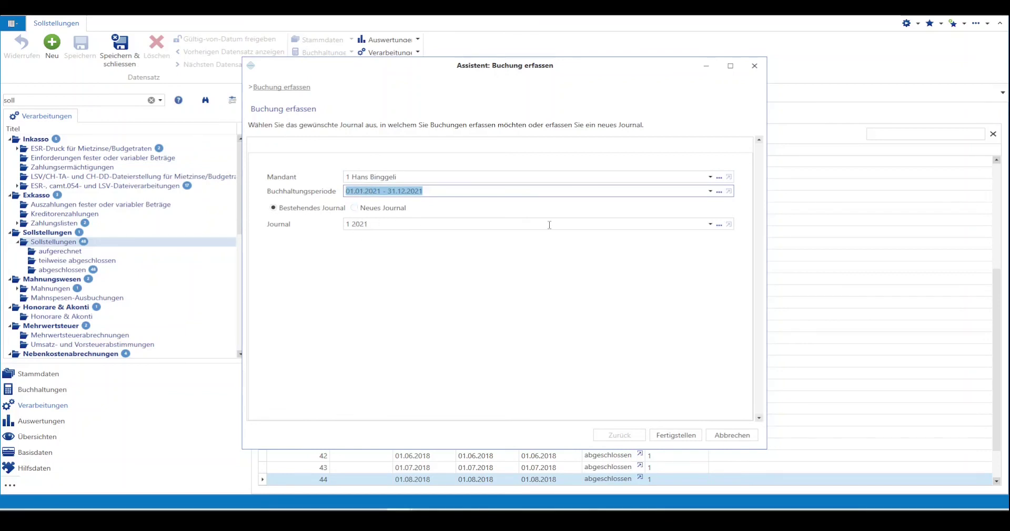
click(710, 224)
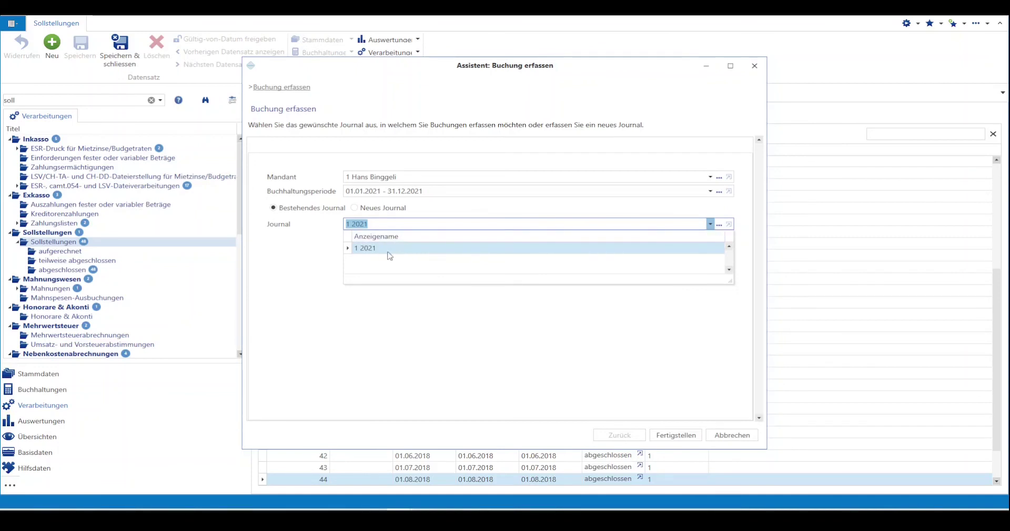
click(382, 221)
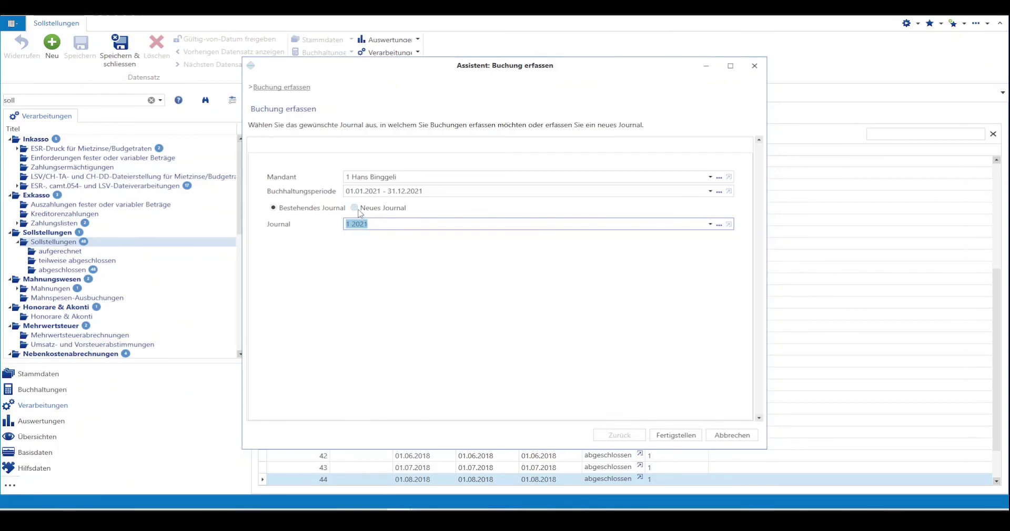
- Choose a new journal with the Bezeichnung "2. Semester 2021" and finish the assistant
click(358, 210)
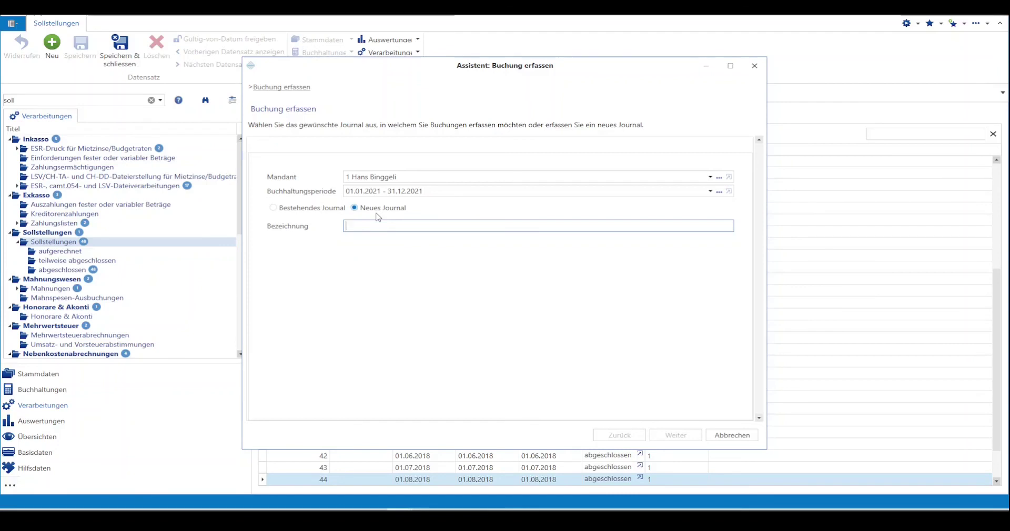
text(2.)
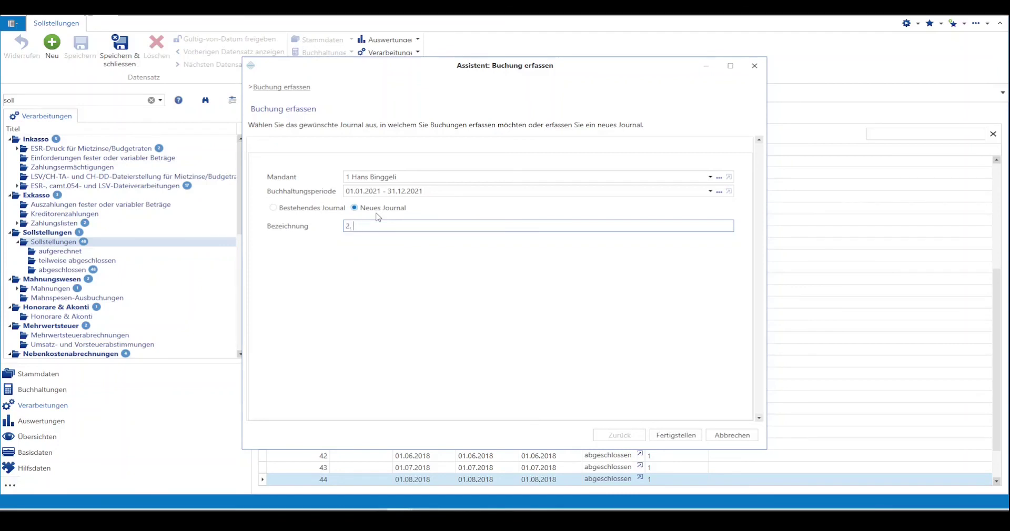
text( Semester)
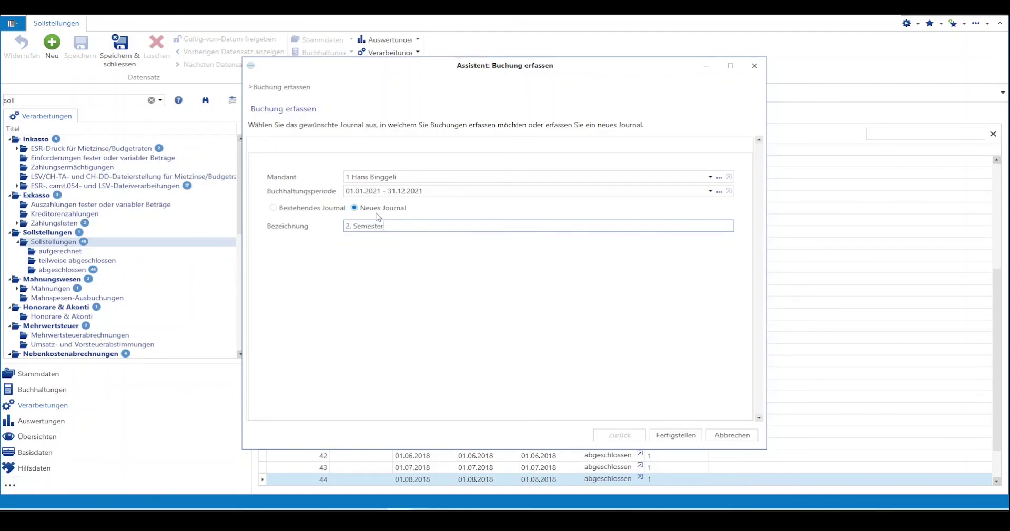
text( 3)
key(BackSpace)
text(2021)
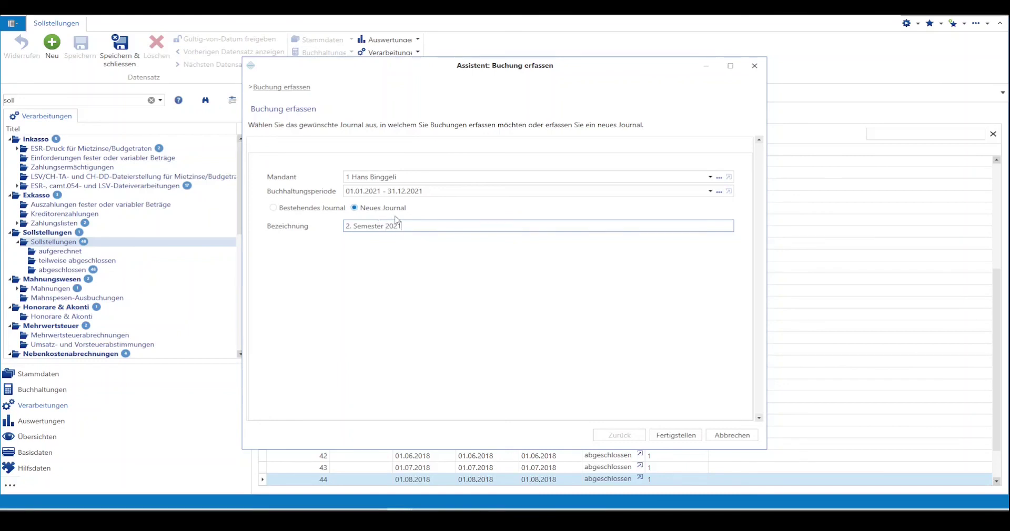
click(666, 438)
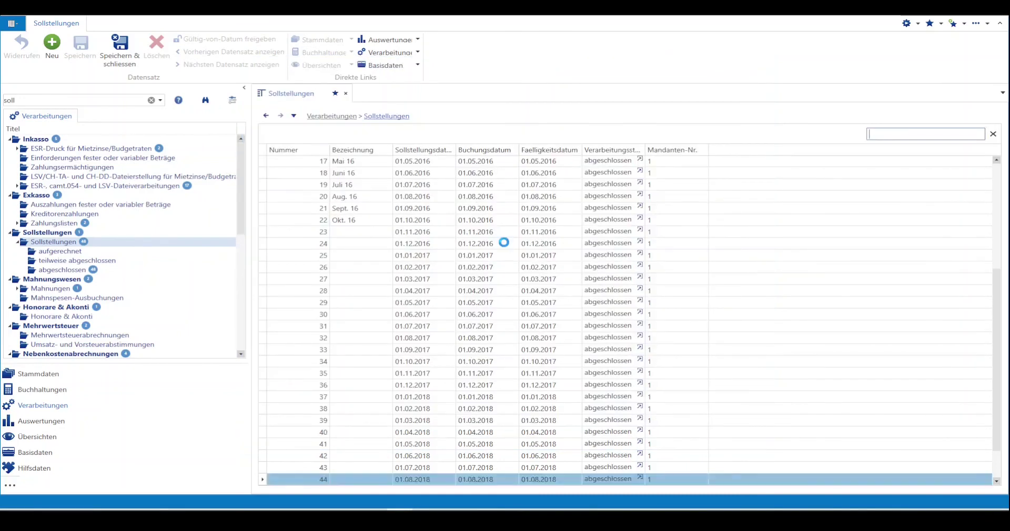